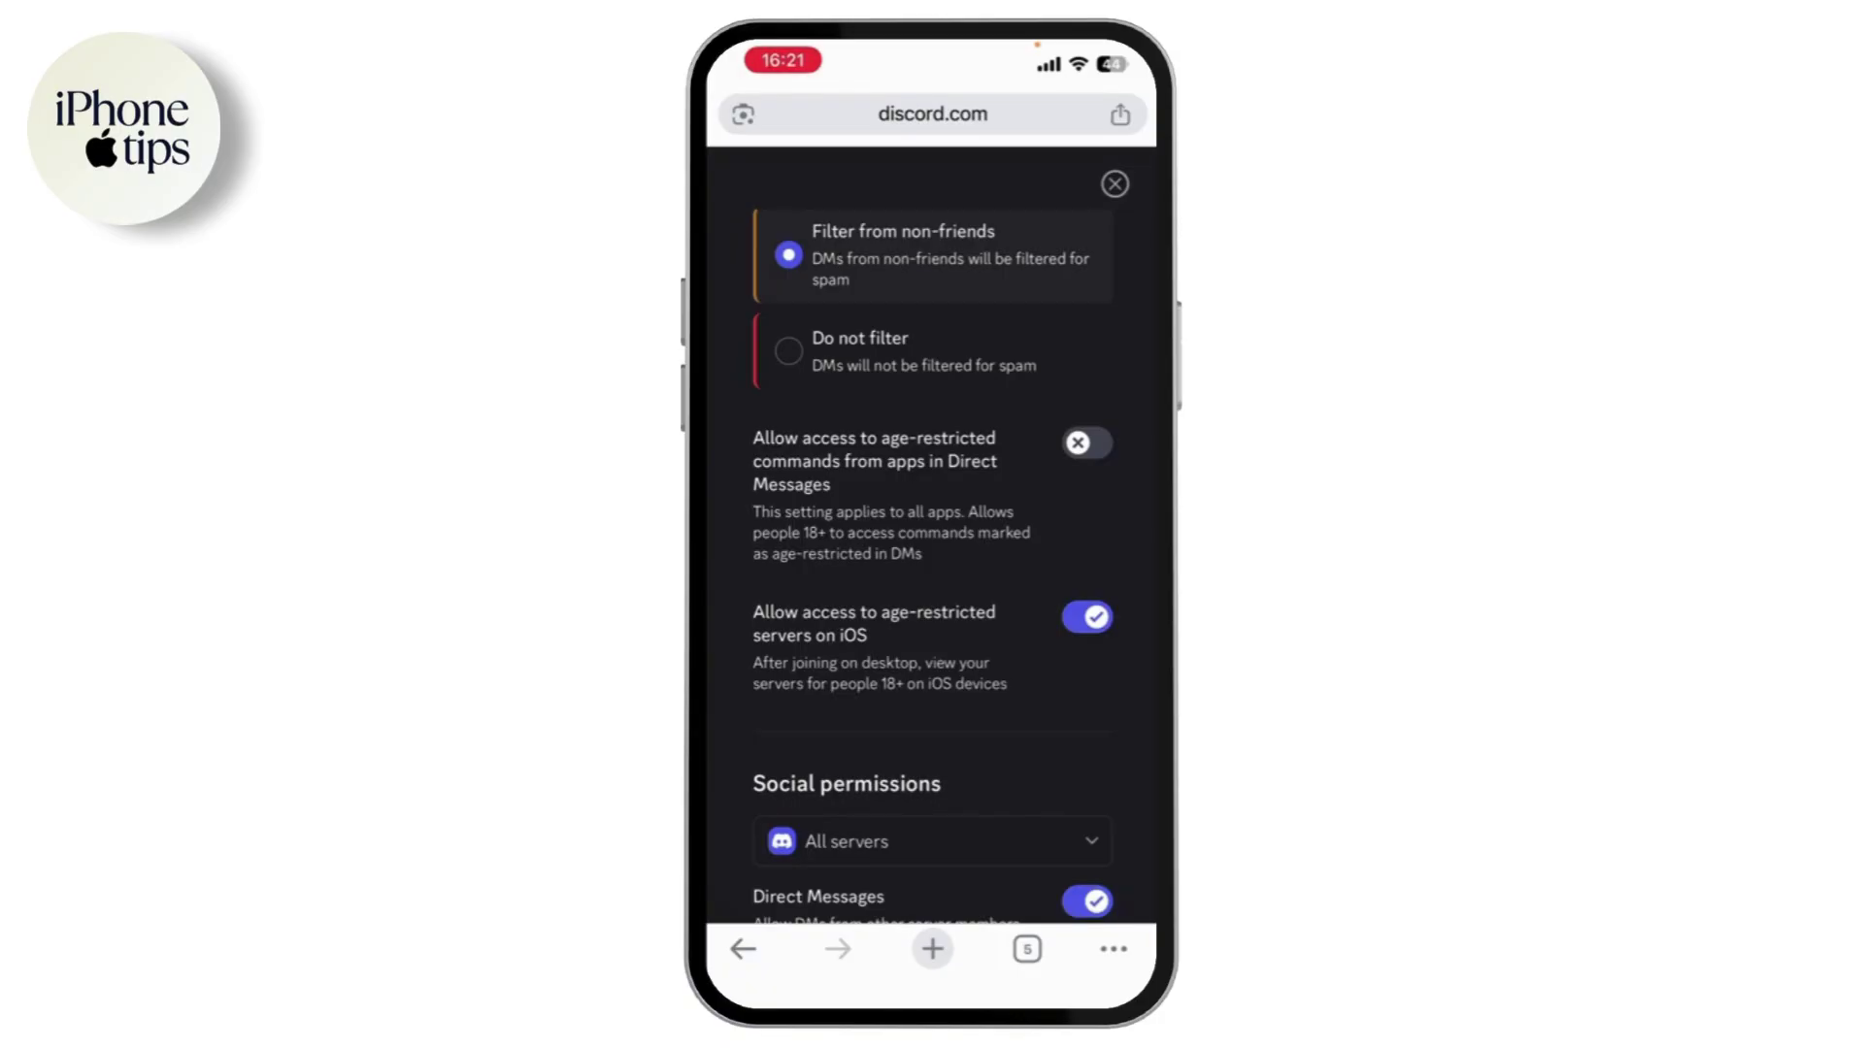
Turn on the 'Allow access to age-restricted commands from apps in Direct Messages' toggle.
{"action": "left_click", "coordinate": [1086, 443]}
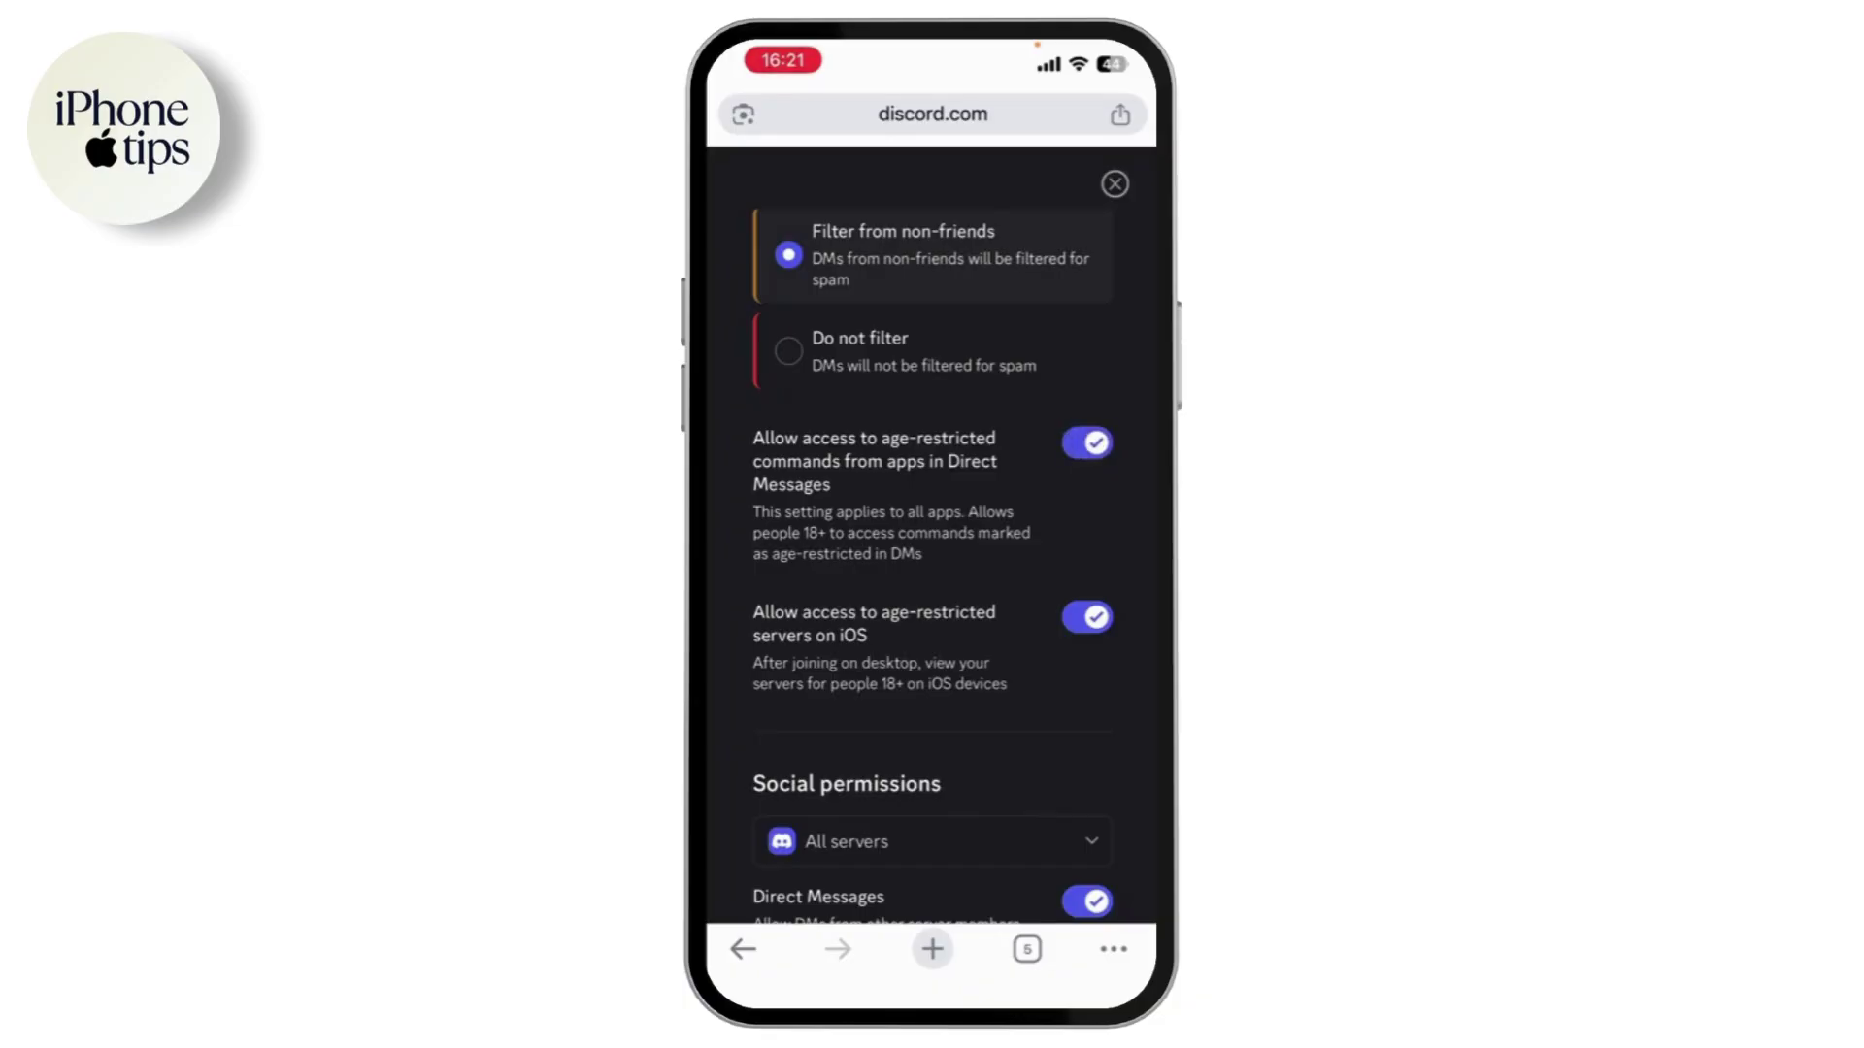